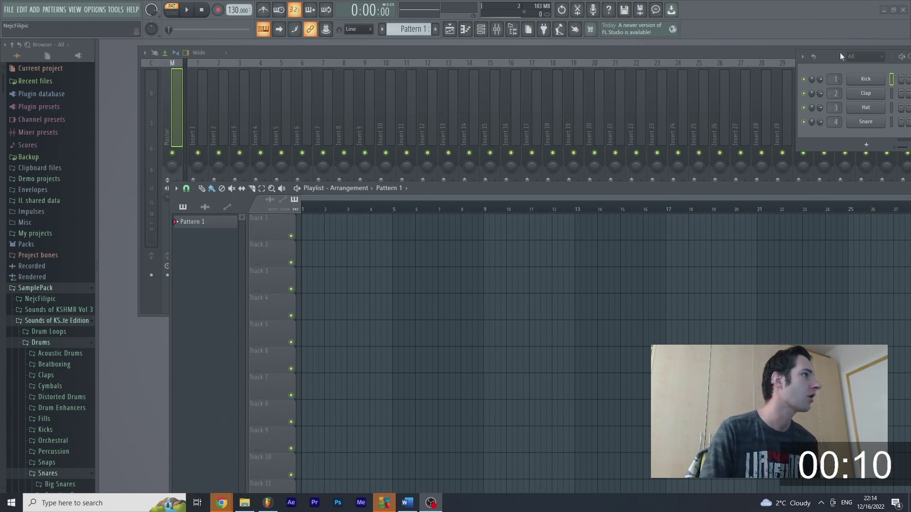
- Replace the Kick channel with Battery 4 and reposition the channel rack and the plugin window
{"action": "left_click_drag", "start_coordinate": [840, 56], "coordinate": [312, 135]}
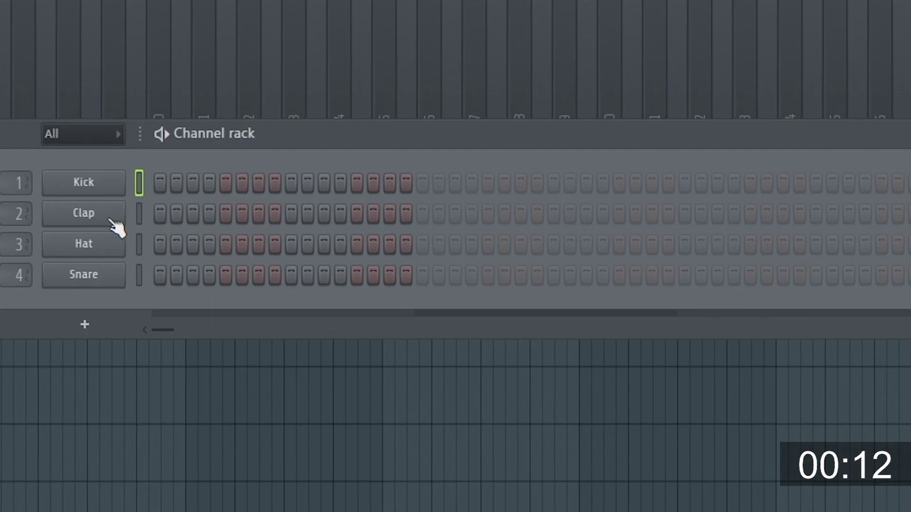
{"action": "right_click", "coordinate": [125, 176]}
{"action": "mouse_move", "coordinate": [190, 357]}
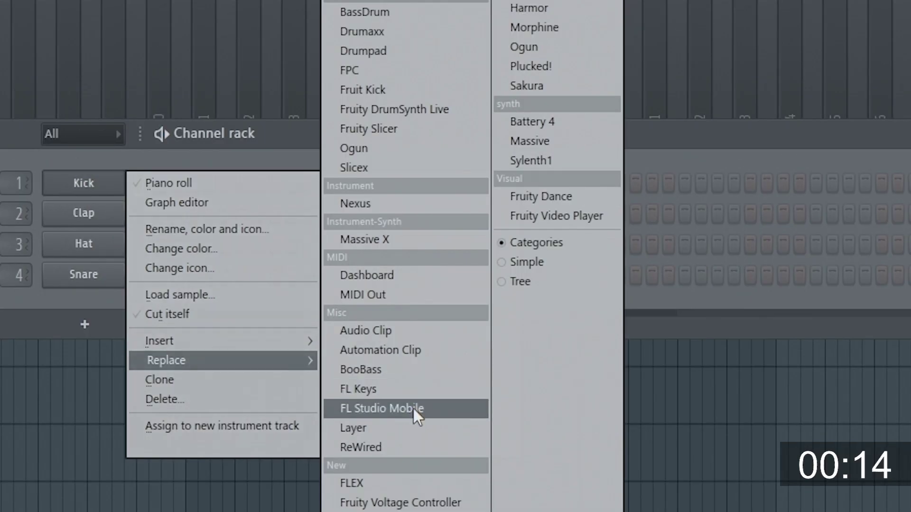
{"action": "left_click", "coordinate": [564, 121]}
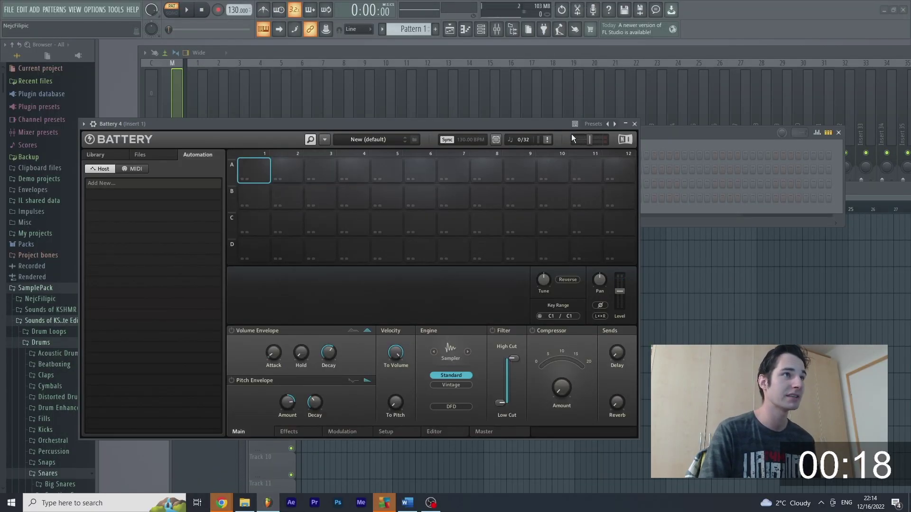
{"action": "left_click_drag", "start_coordinate": [508, 126], "coordinate": [658, 87]}
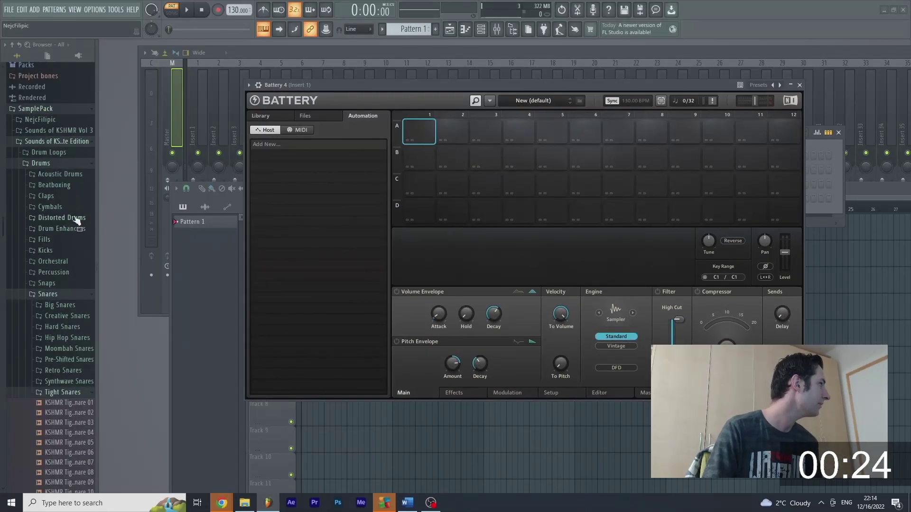
- Collapse the Snares samples and expand Kicks, EDM Kicks and the Big Kicks folder in the sample browser
{"action": "left_click", "coordinate": [60, 296]}
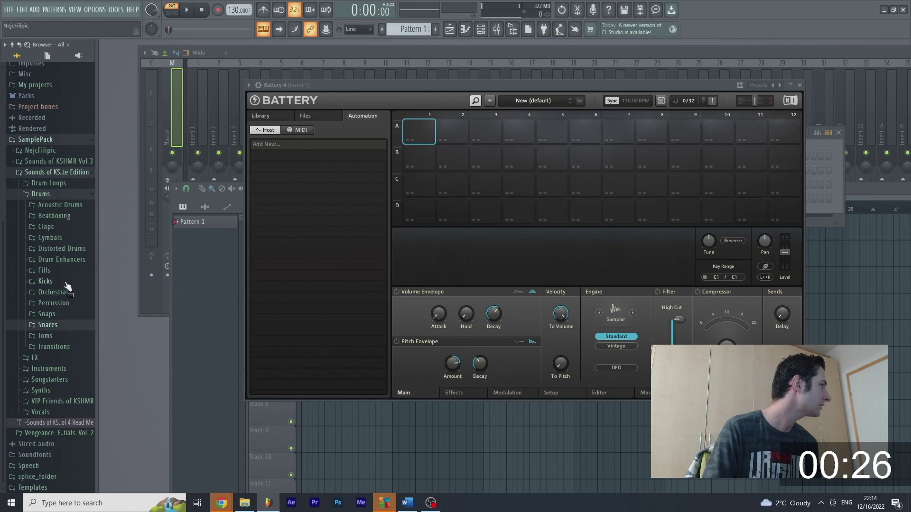
{"action": "left_click", "coordinate": [66, 283]}
{"action": "left_click", "coordinate": [59, 292]}
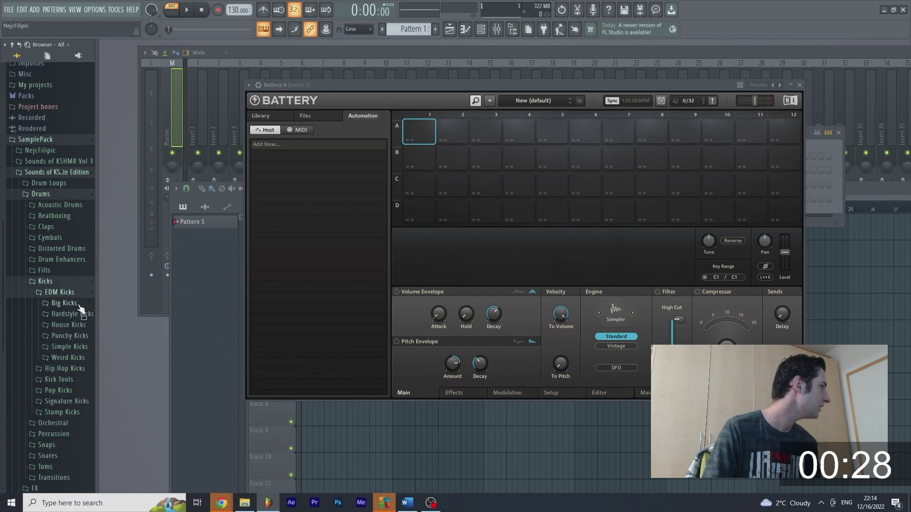
{"action": "left_click", "coordinate": [76, 304]}
- Audition several Big Kicks samples and load KSHMR Big Kick 18 (F) into Battery cell A1
{"action": "left_click", "coordinate": [71, 338]}
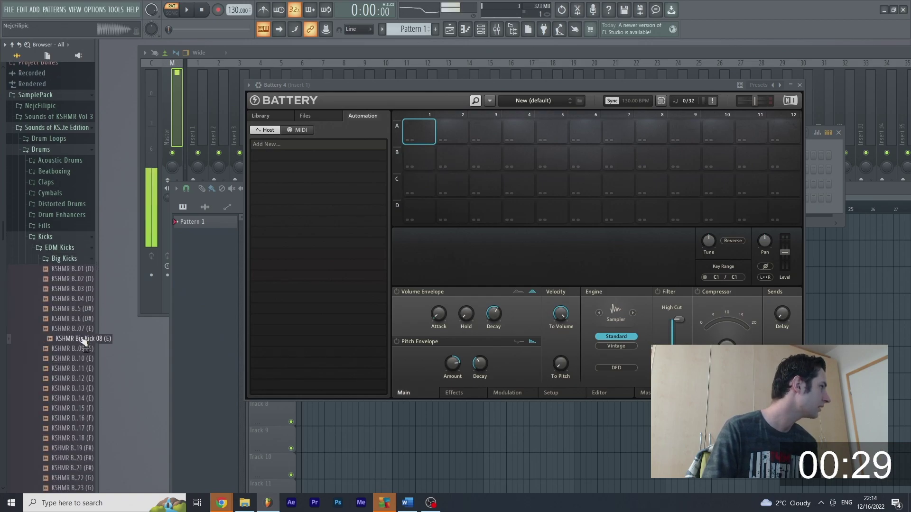
{"action": "left_click", "coordinate": [71, 378]}
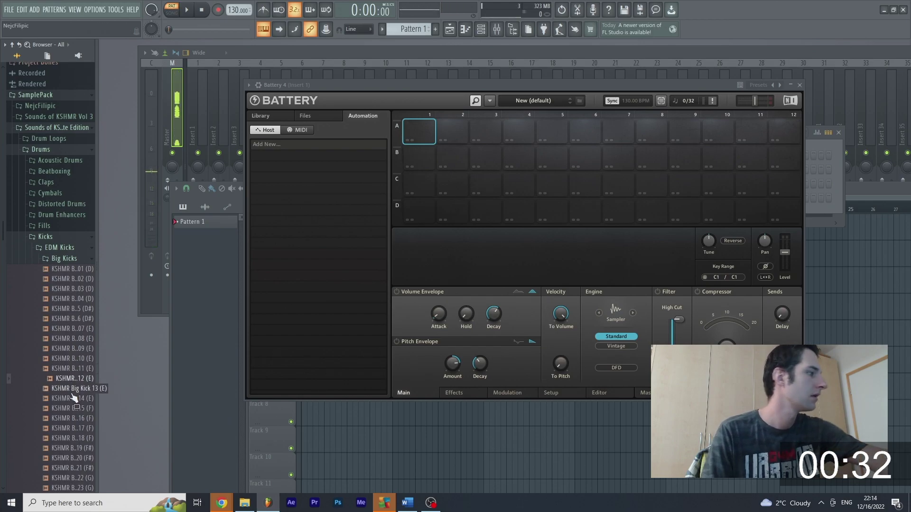
{"action": "left_click", "coordinate": [73, 398]}
{"action": "left_click", "coordinate": [77, 408]}
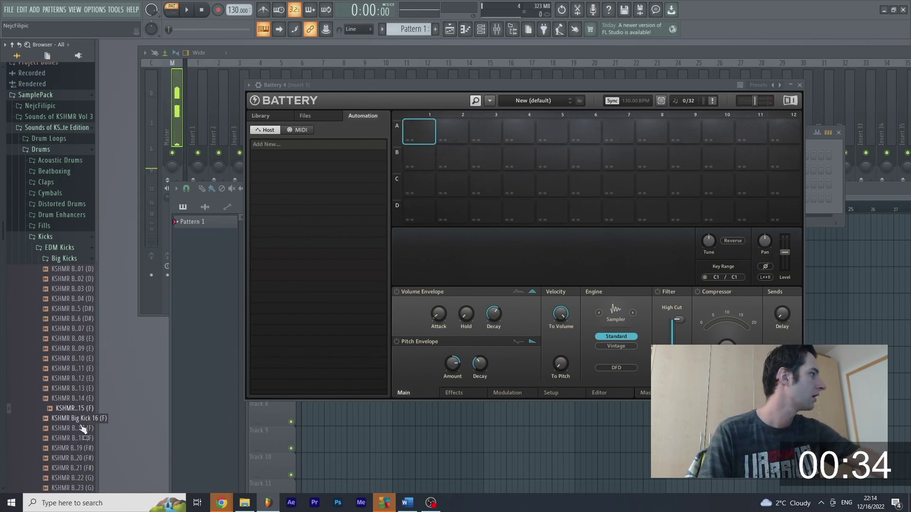
{"action": "left_click", "coordinate": [83, 428]}
{"action": "left_click", "coordinate": [76, 439]}
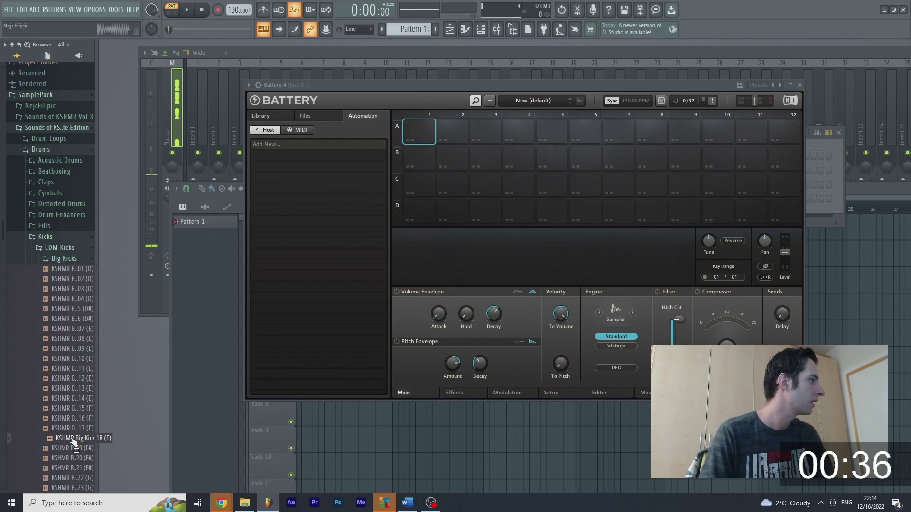
{"action": "left_click_drag", "start_coordinate": [74, 442], "coordinate": [420, 134]}
- Load KSHMR Big Kick 20 (F#) into Battery cell A2 and KSHMR Big Kick 08 (E) into cell A3
{"action": "scroll", "coordinate": [93, 388], "scroll_direction": "down", "scroll_amount": 4}
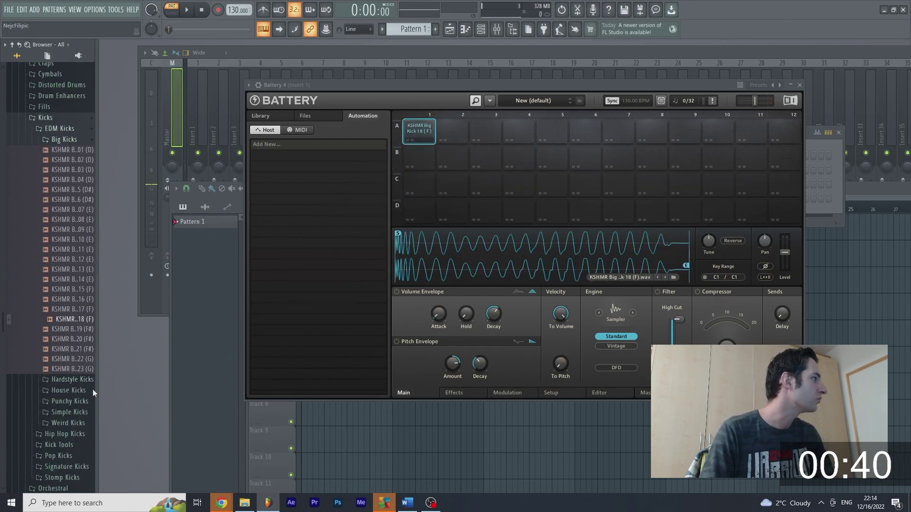
{"action": "left_click_drag", "start_coordinate": [76, 338], "coordinate": [451, 135]}
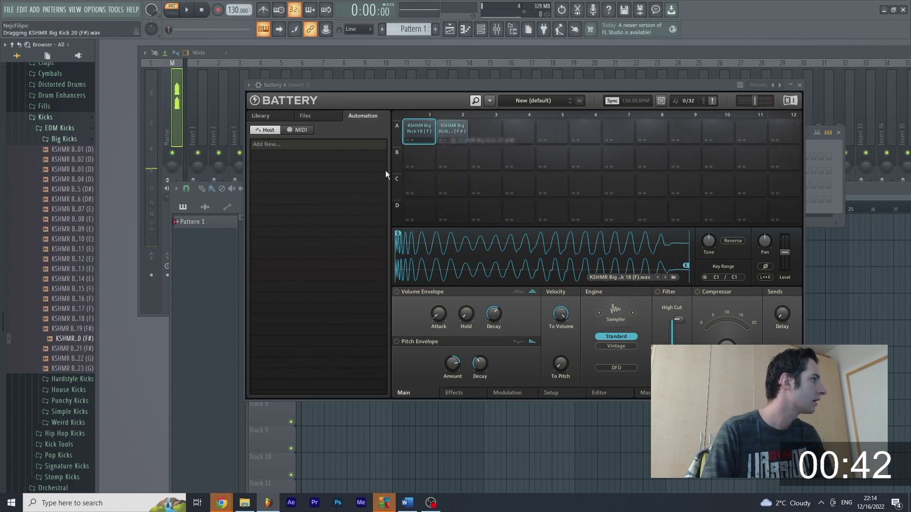
{"action": "left_click", "coordinate": [67, 250]}
{"action": "left_click", "coordinate": [71, 241]}
{"action": "left_click", "coordinate": [70, 223]}
{"action": "left_click_drag", "start_coordinate": [71, 221], "coordinate": [485, 142]}
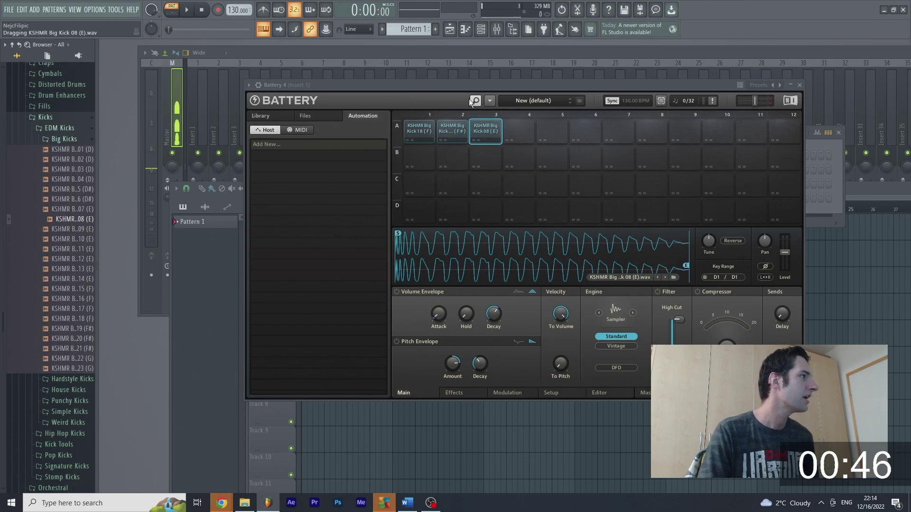
- Open the piano roll for the Battery 4 channel and close the plugin window
{"action": "left_click_drag", "start_coordinate": [455, 85], "coordinate": [549, 110]}
{"action": "left_click_drag", "start_coordinate": [308, 135], "coordinate": [151, 171]}
{"action": "right_click", "coordinate": [195, 199]}
{"action": "left_click", "coordinate": [247, 194]}
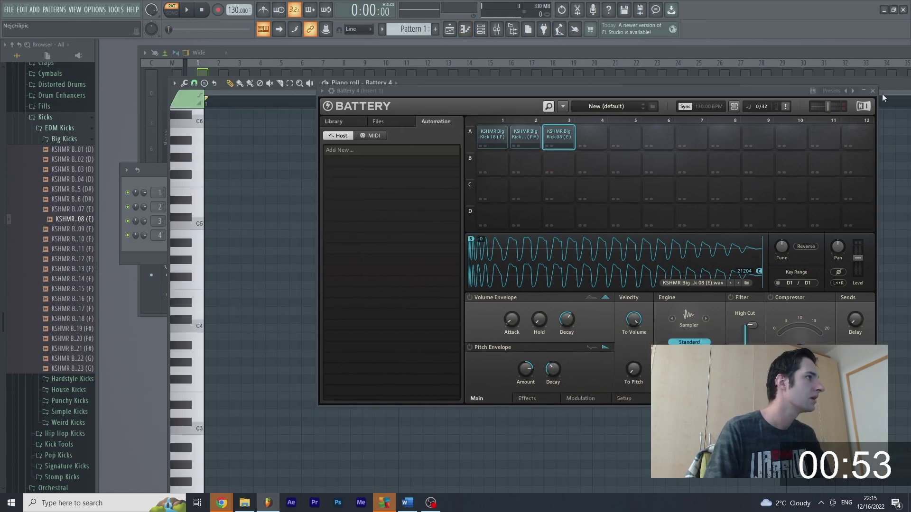
{"action": "left_click", "coordinate": [873, 91]}
{"action": "scroll", "coordinate": [529, 238], "scroll_direction": "down", "scroll_amount": 4}
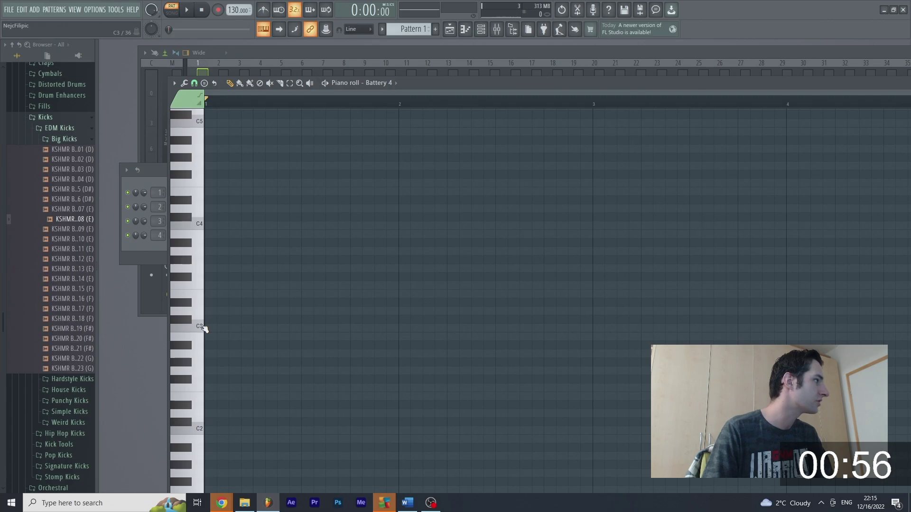
- Audition the piano roll keys from C3 to D3 to hear the loaded kicks
{"action": "left_click", "coordinate": [202, 327]}
{"action": "left_click", "coordinate": [181, 323]}
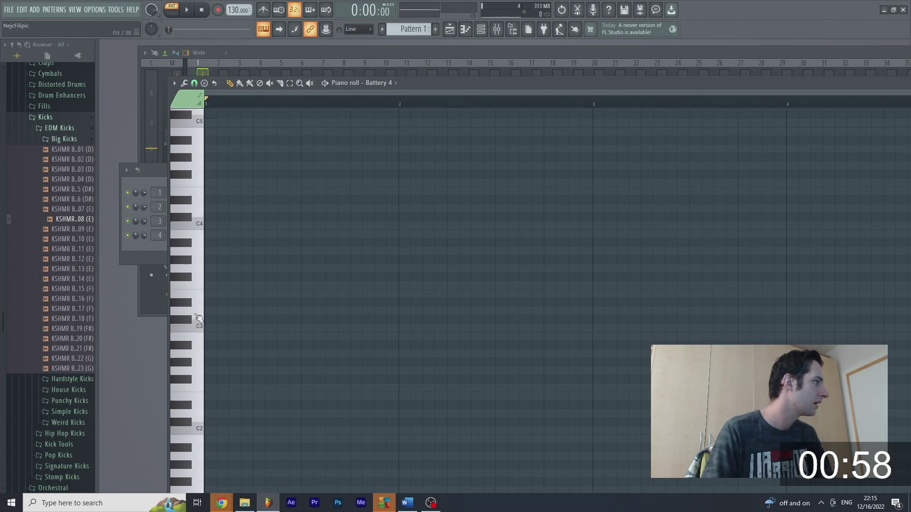
{"action": "left_click", "coordinate": [198, 316]}
{"action": "left_click", "coordinate": [199, 327]}
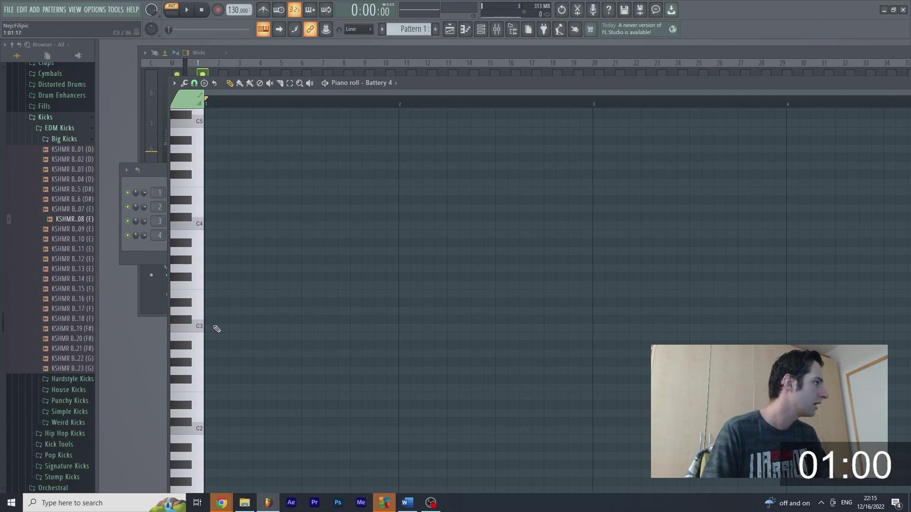
- Place stacked C3, C#3 and D3 notes on all four beats of bar 1 and play the pattern
{"action": "left_click", "coordinate": [216, 328]}
{"action": "left_click", "coordinate": [213, 311]}
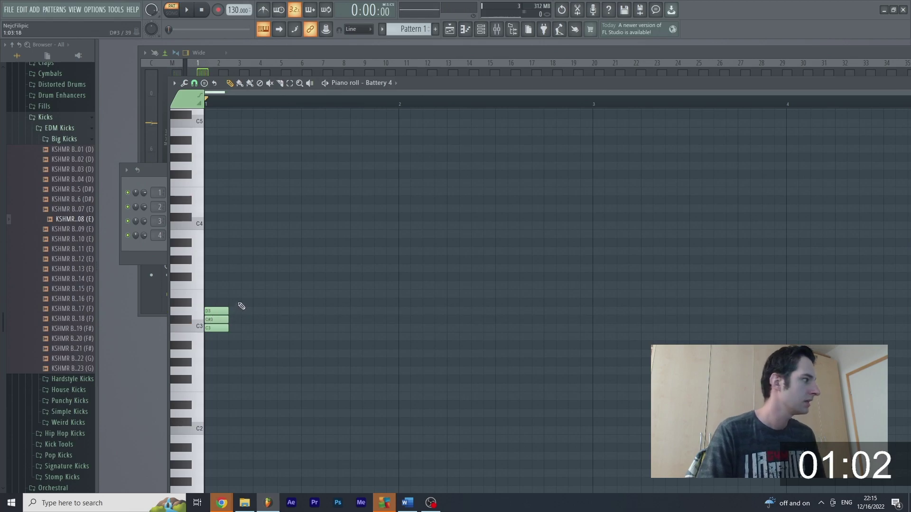
{"action": "left_click_drag", "start_coordinate": [243, 290], "coordinate": [353, 319]}
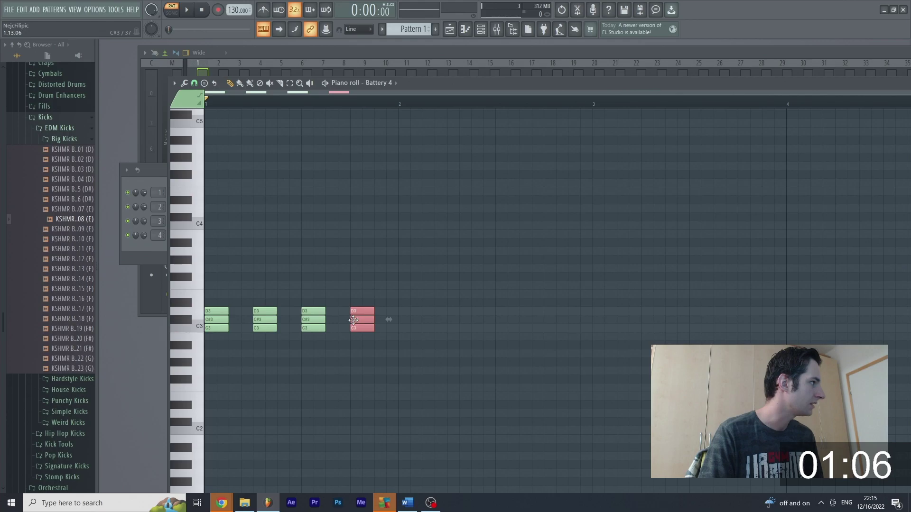
{"action": "left_click", "coordinate": [195, 11]}
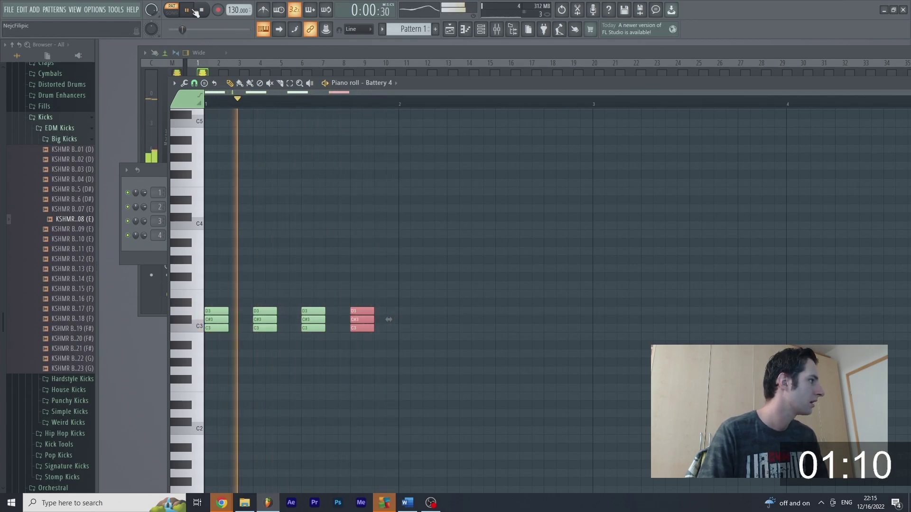
{"action": "left_click", "coordinate": [195, 11]}
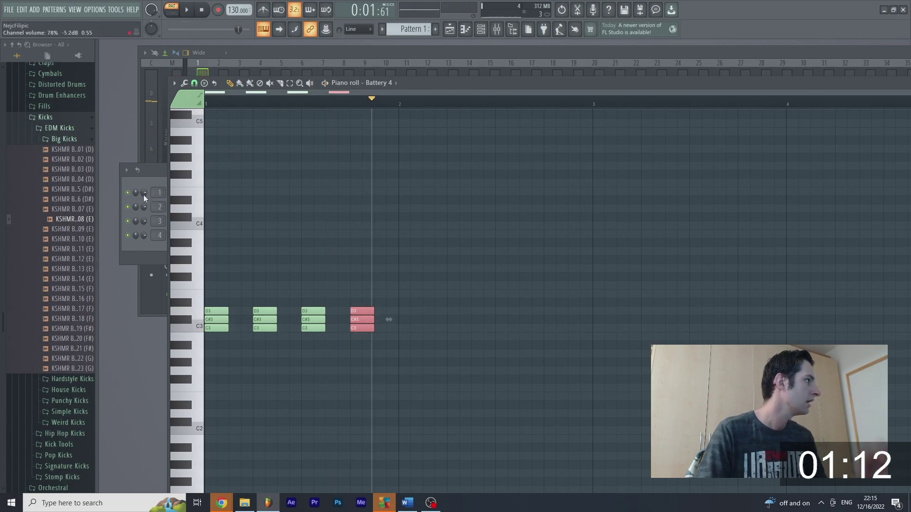
- Move the piano roll below the channel rack, reopen Battery 4 and reposition its window above the notes
{"action": "left_click", "coordinate": [159, 176]}
{"action": "left_click_drag", "start_coordinate": [391, 89], "coordinate": [404, 241]}
{"action": "left_click", "coordinate": [206, 193]}
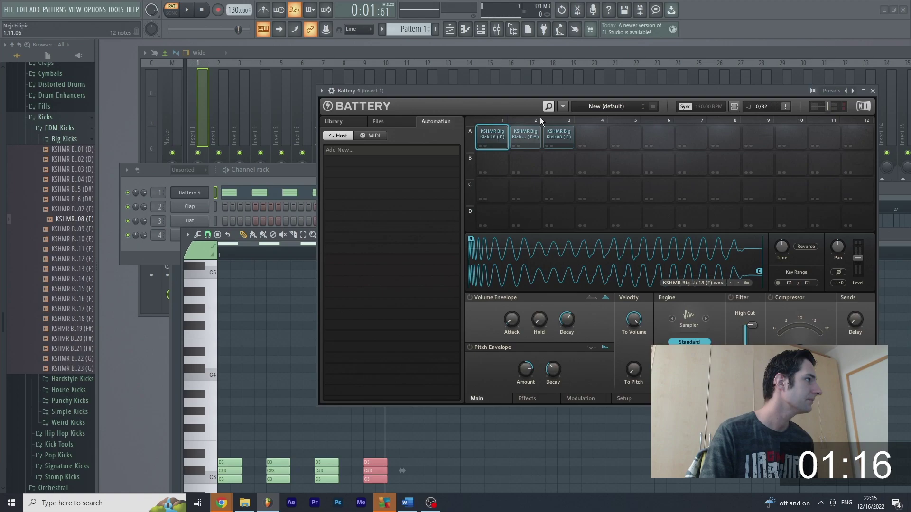
{"action": "left_click_drag", "start_coordinate": [534, 92], "coordinate": [523, 101]}
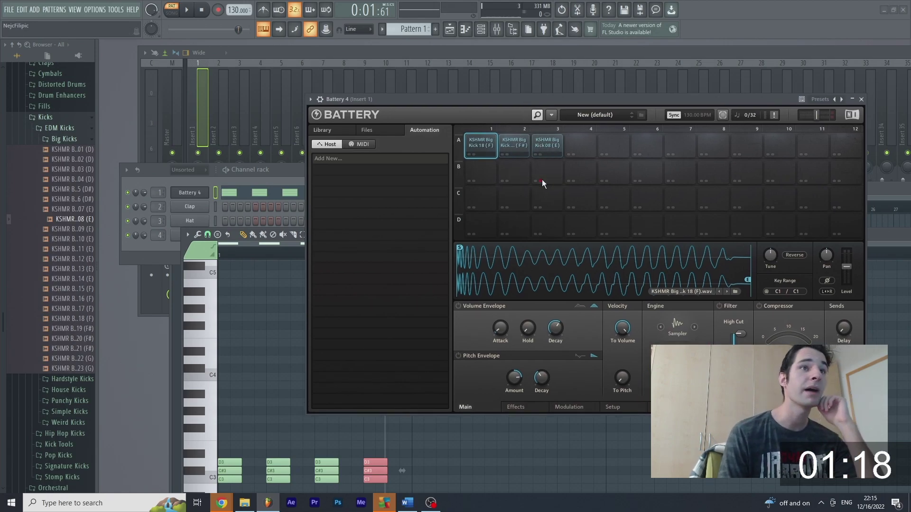
{"action": "left_click_drag", "start_coordinate": [514, 103], "coordinate": [395, 64]}
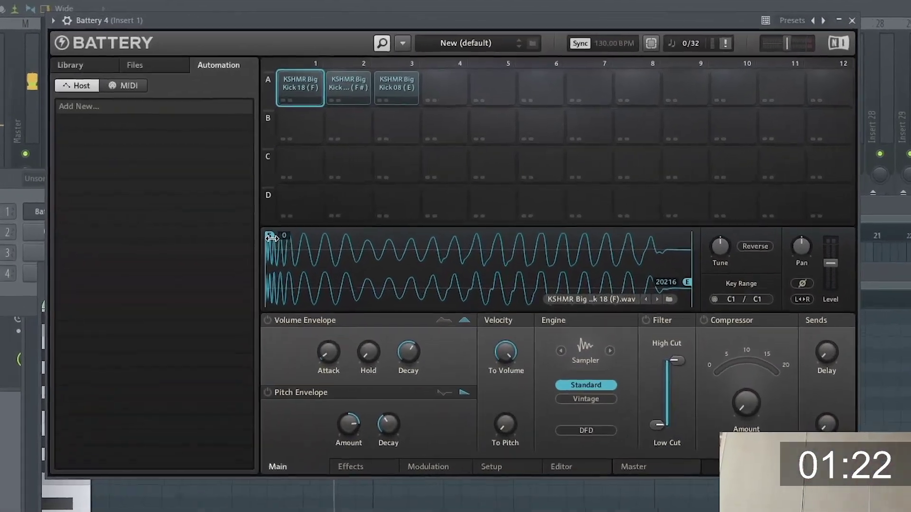
- Try the start and end markers on the waveform of KSHMR Big Kick 18 (F)
{"action": "mouse_move", "coordinate": [272, 238]}
{"action": "left_mouse_down"}
{"action": "mouse_move", "coordinate": [406, 251]}
{"action": "mouse_move", "coordinate": [248, 247]}
{"action": "left_mouse_up"}
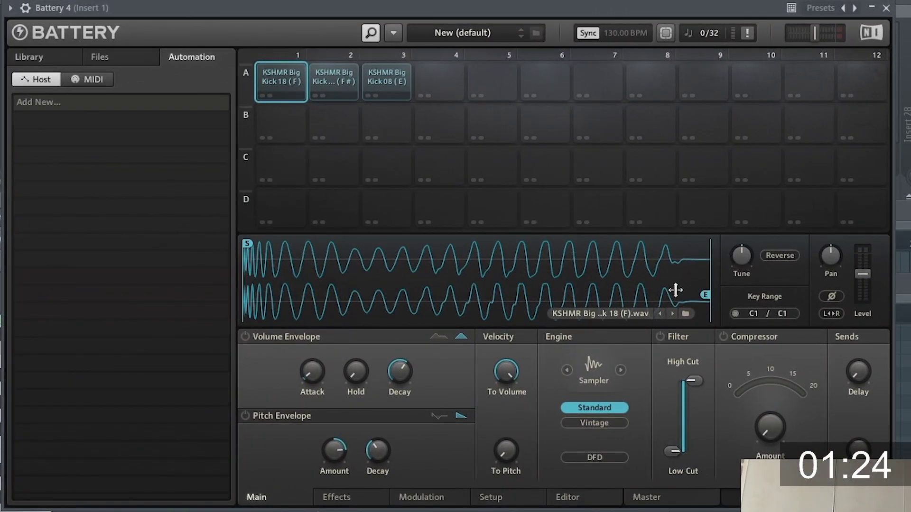
{"action": "mouse_move", "coordinate": [702, 302]}
{"action": "left_mouse_down"}
{"action": "mouse_move", "coordinate": [484, 292]}
{"action": "mouse_move", "coordinate": [710, 295]}
{"action": "left_mouse_up"}
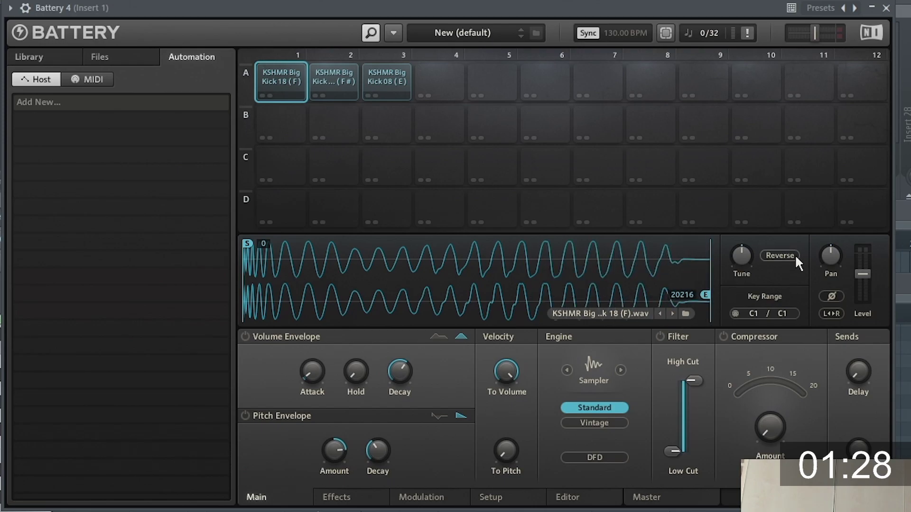
- Enable the Pitch Envelope for KSHMR Big Kick 18 (F) in cell A1 and lower its amount to near zero
{"action": "left_click", "coordinate": [278, 79]}
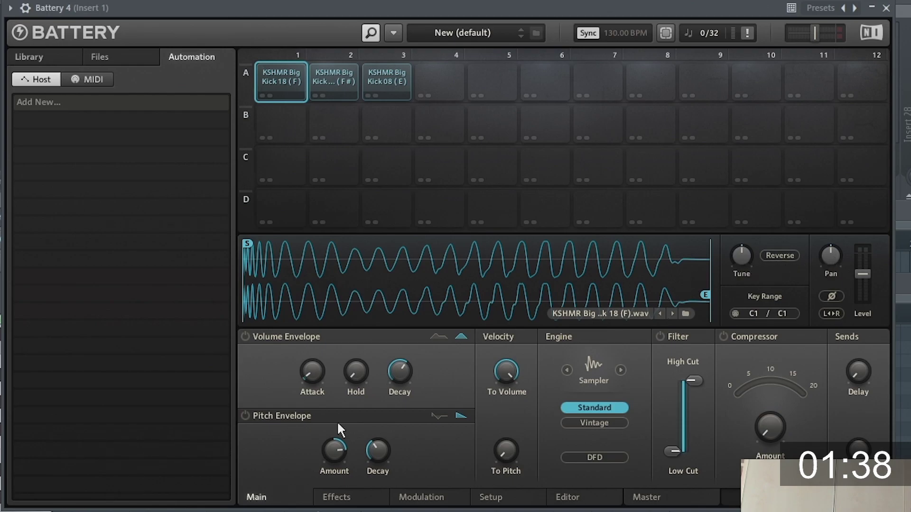
{"action": "left_click", "coordinate": [244, 414]}
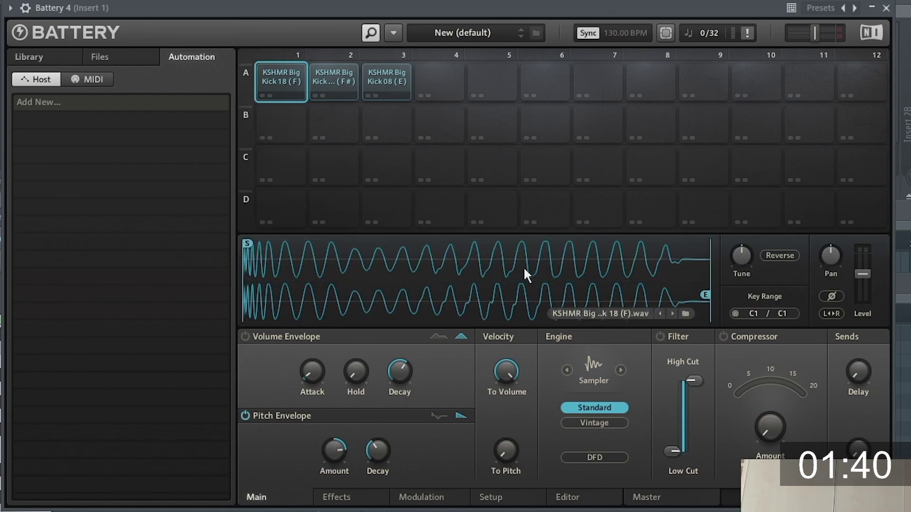
{"action": "left_click_drag", "start_coordinate": [329, 454], "coordinate": [340, 483]}
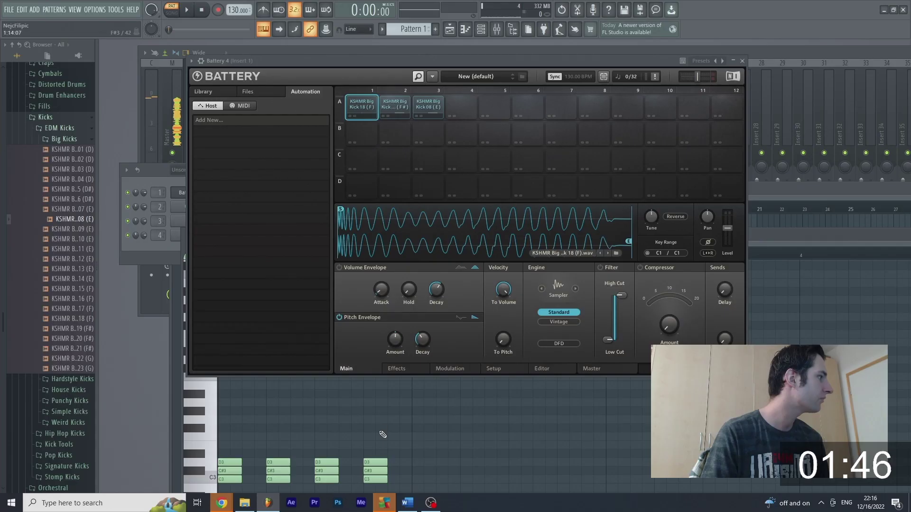
- Delete all D3 and C#3 notes in the piano roll, keeping only the C3 kicks
{"action": "right_click", "coordinate": [375, 462]}
{"action": "right_click", "coordinate": [374, 470]}
{"action": "right_click", "coordinate": [326, 462]}
{"action": "right_click", "coordinate": [320, 471]}
{"action": "right_click", "coordinate": [277, 471]}
{"action": "right_click", "coordinate": [273, 462]}
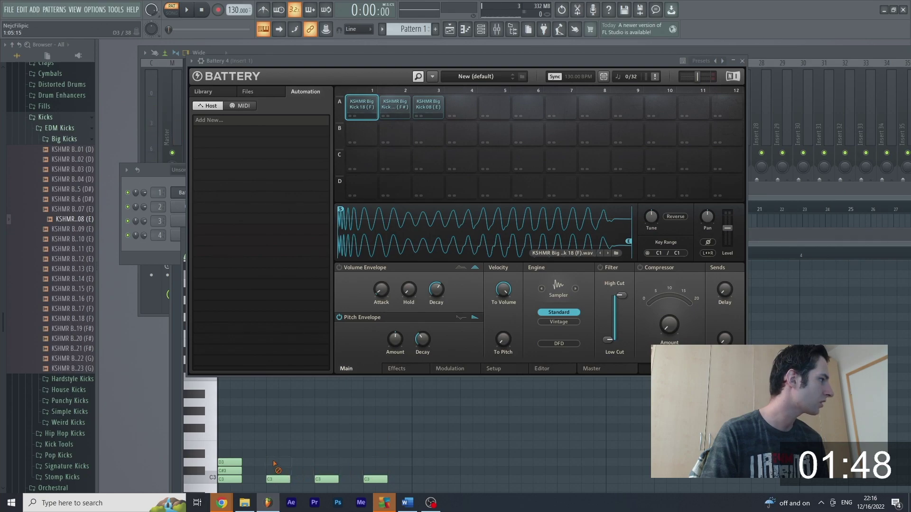
{"action": "right_click", "coordinate": [230, 462]}
{"action": "right_click", "coordinate": [230, 470]}
- Play the pattern while raising the Pitch Envelope amount to about 24 st and returning it to the centre
{"action": "key", "text": "space"}
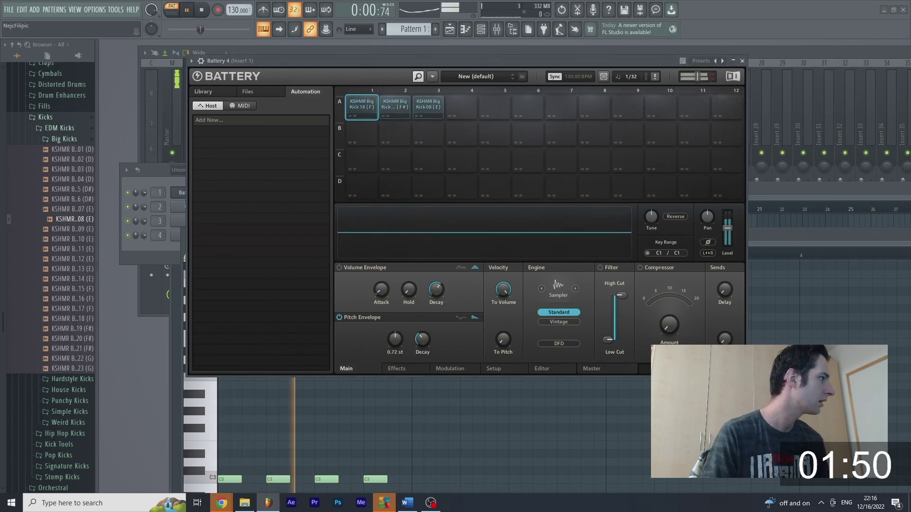
{"action": "left_click_drag", "start_coordinate": [395, 338], "coordinate": [395, 318]}
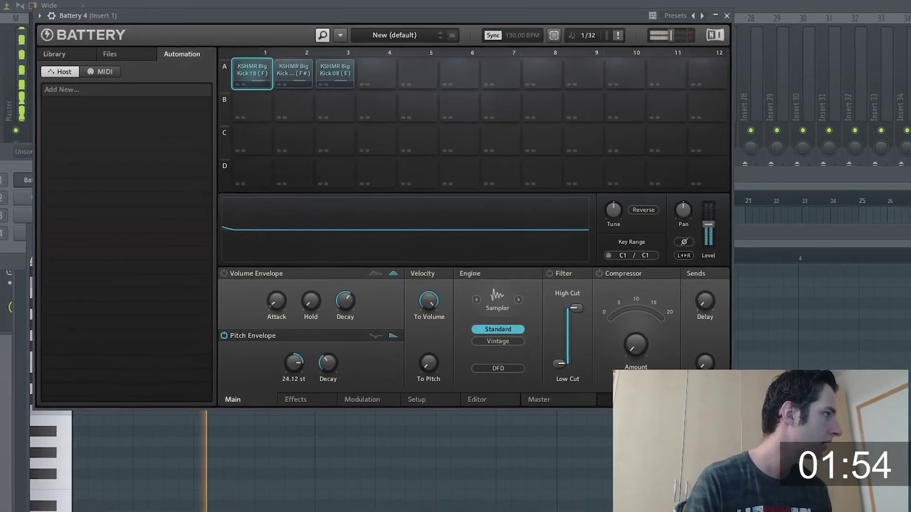
{"action": "left_click_drag", "start_coordinate": [293, 363], "coordinate": [293, 382]}
{"action": "key", "text": "space"}
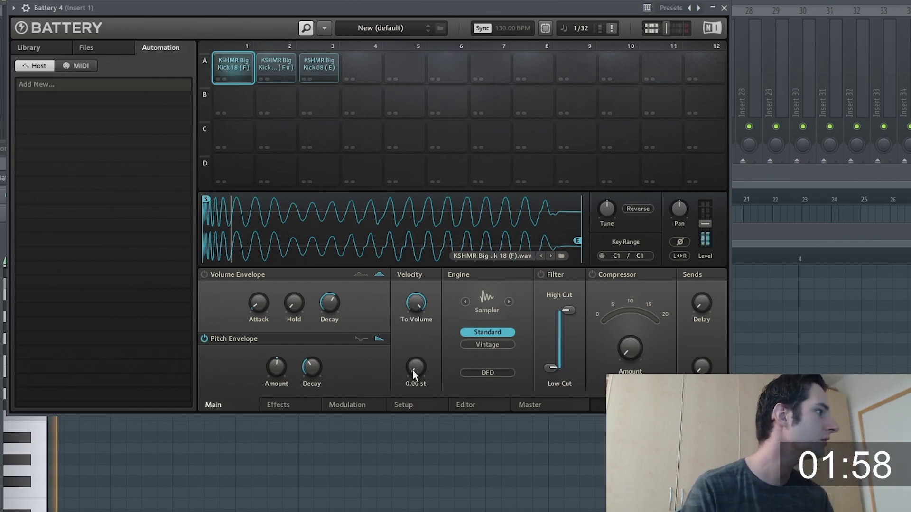
- Set the velocity To Pitch amount to 0.35 st and try the engine selector
{"action": "left_click_drag", "start_coordinate": [413, 370], "coordinate": [413, 349]}
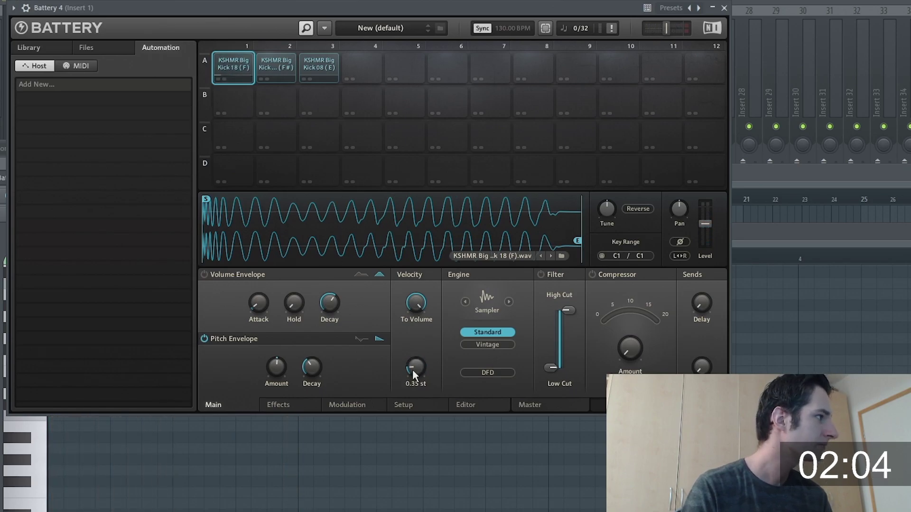
{"action": "left_click", "coordinate": [510, 303]}
{"action": "left_click", "coordinate": [511, 303]}
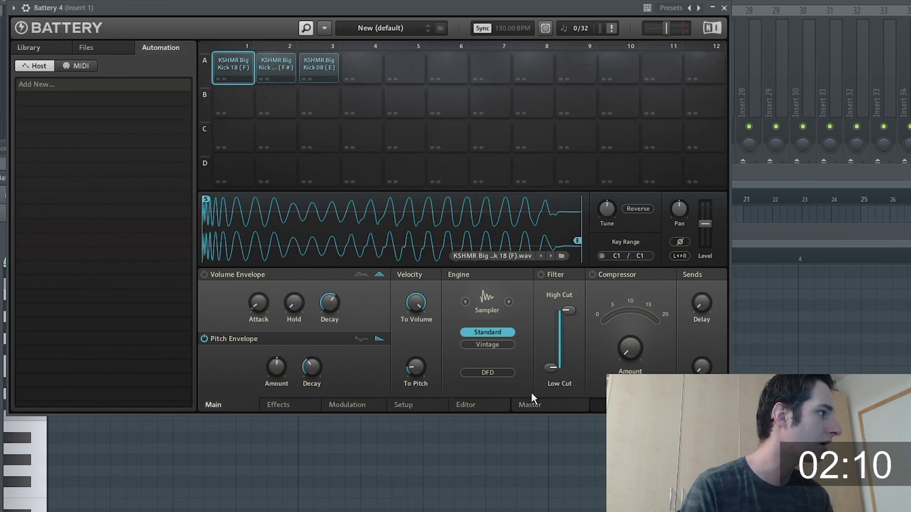
- Play the pattern while trying the low-cut filter on the kick in cell A1
{"action": "key", "text": "space"}
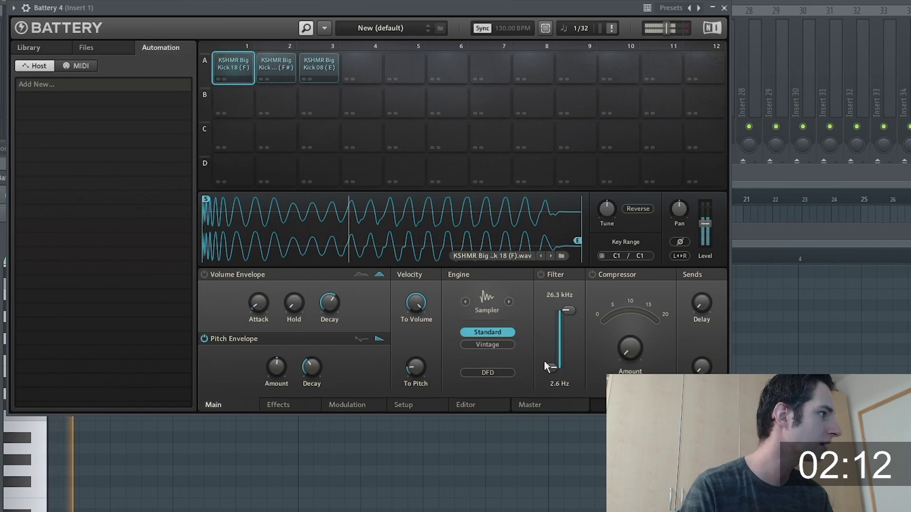
{"action": "mouse_move", "coordinate": [547, 367]}
{"action": "left_mouse_down"}
{"action": "mouse_move", "coordinate": [552, 324]}
{"action": "mouse_move", "coordinate": [549, 365]}
{"action": "left_mouse_up"}
{"action": "key", "text": "space"}
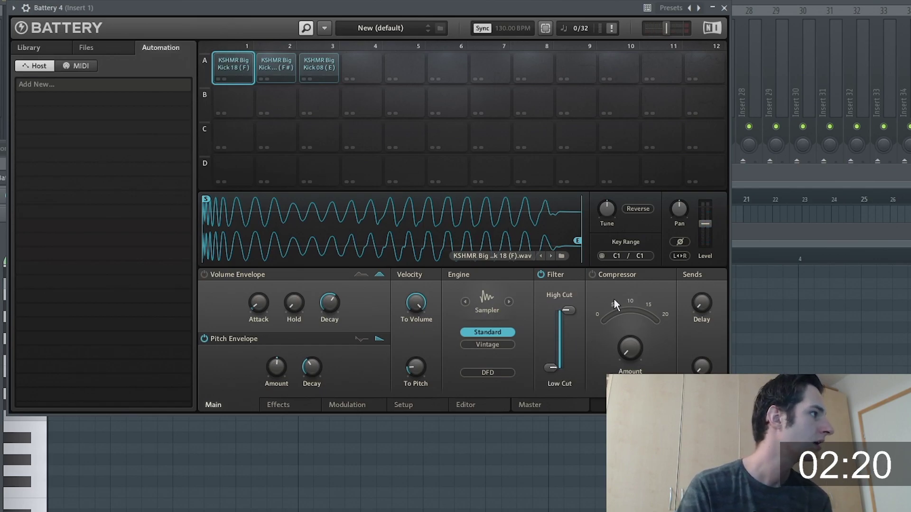
- Enable the Compressor for cell A1, switch its Filter off and raise the compressor amount to about a third while the pattern plays
{"action": "left_click", "coordinate": [592, 274]}
{"action": "left_click", "coordinate": [542, 274]}
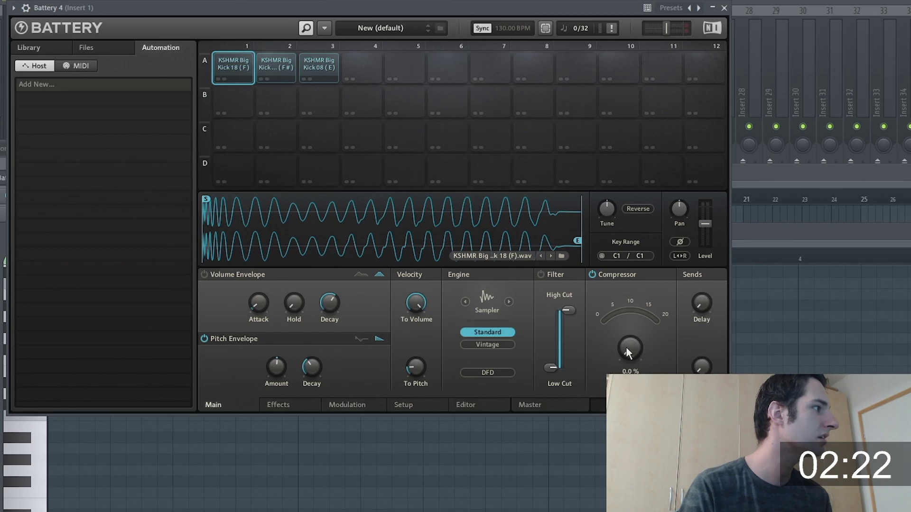
{"action": "key", "text": "space"}
{"action": "mouse_move", "coordinate": [626, 346]}
{"action": "left_mouse_down"}
{"action": "mouse_move", "coordinate": [625, 252]}
{"action": "mouse_move", "coordinate": [626, 332]}
{"action": "left_mouse_up"}
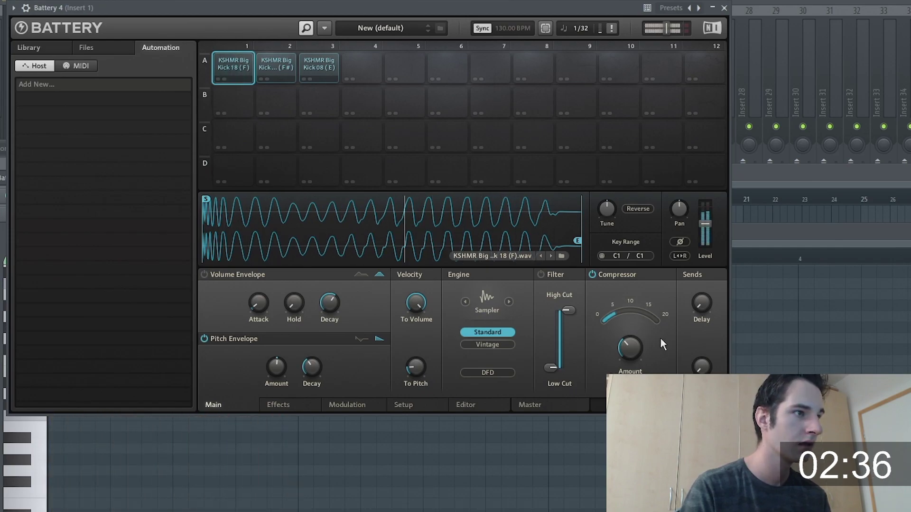
{"action": "key", "text": "space"}
- Compare the lowpass and bandpass models of cell A1's Filter / EQ effect and set it to Bandpass Ldr 2P
{"action": "left_click", "coordinate": [290, 405]}
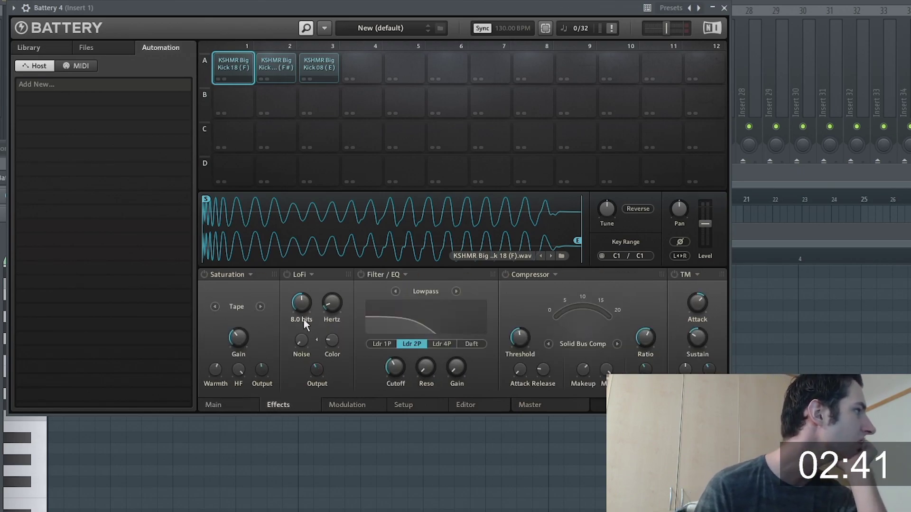
{"action": "left_click", "coordinate": [383, 343]}
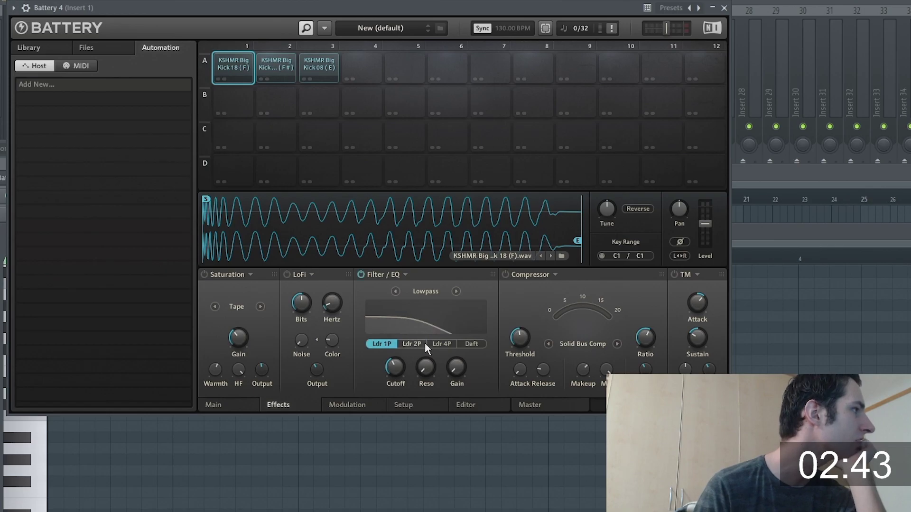
{"action": "left_click", "coordinate": [425, 343]}
{"action": "left_click", "coordinate": [442, 343]}
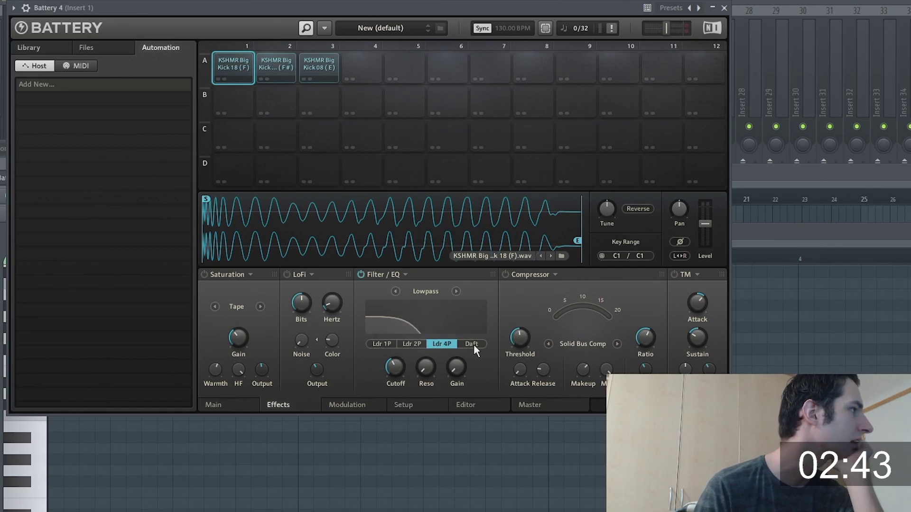
{"action": "left_click", "coordinate": [453, 292]}
{"action": "left_click", "coordinate": [454, 291]}
{"action": "left_click", "coordinate": [412, 344]}
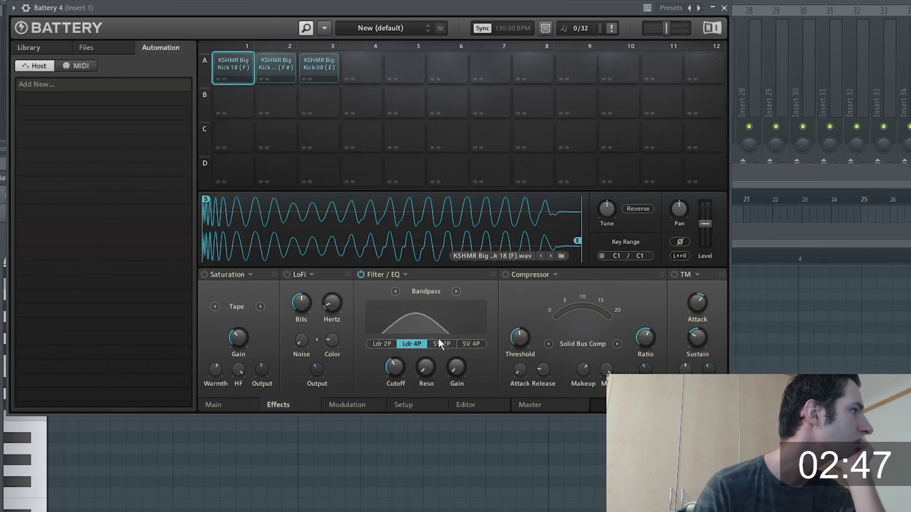
{"action": "left_click", "coordinate": [442, 343]}
{"action": "left_click", "coordinate": [463, 343]}
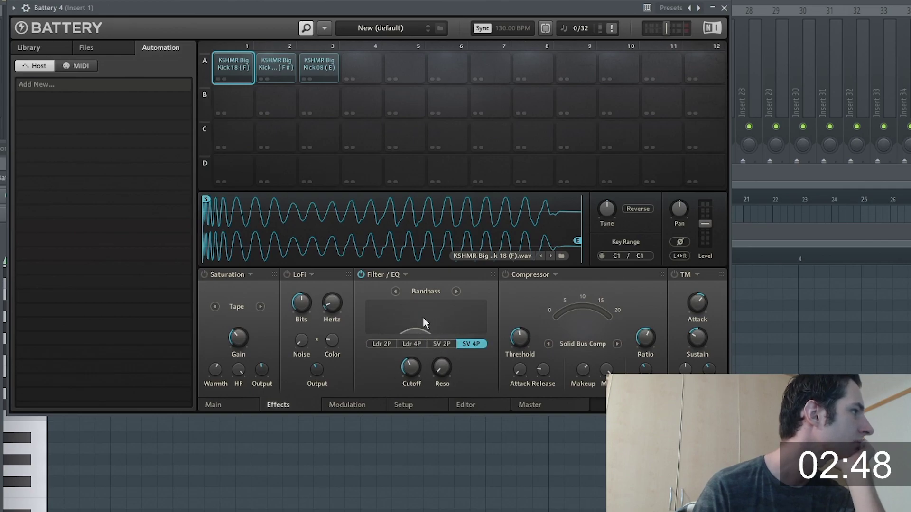
{"action": "left_click", "coordinate": [380, 345]}
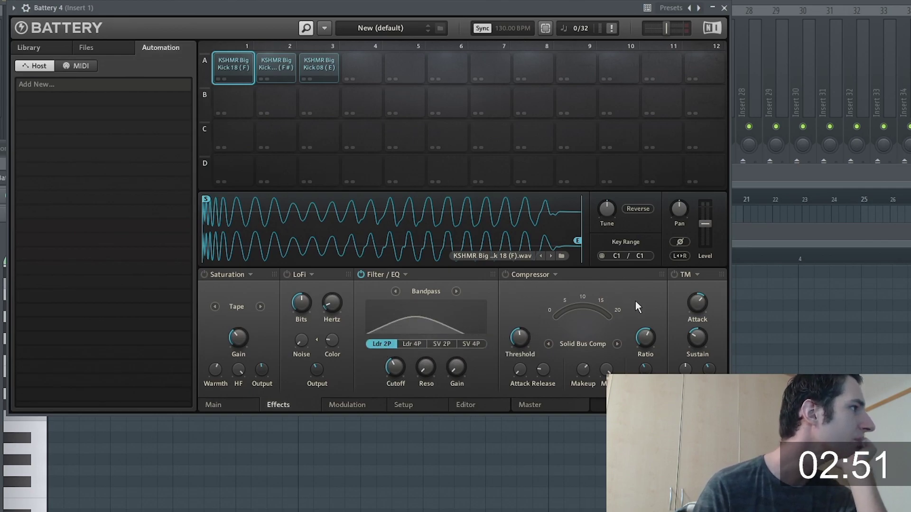
- Look through the Modulation, Setup, Editor and Master pages for their available controls, then return to the Main page
{"action": "left_click", "coordinate": [362, 401]}
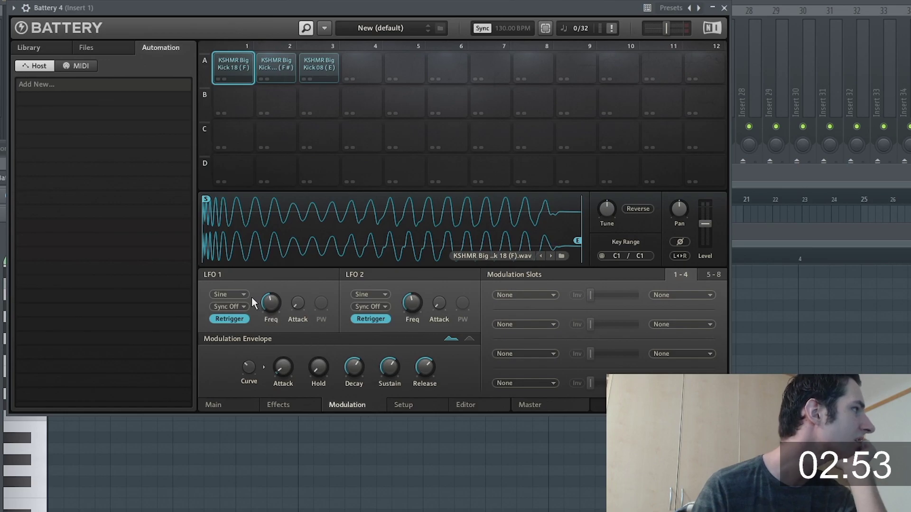
{"action": "mouse_move", "coordinate": [265, 298]}
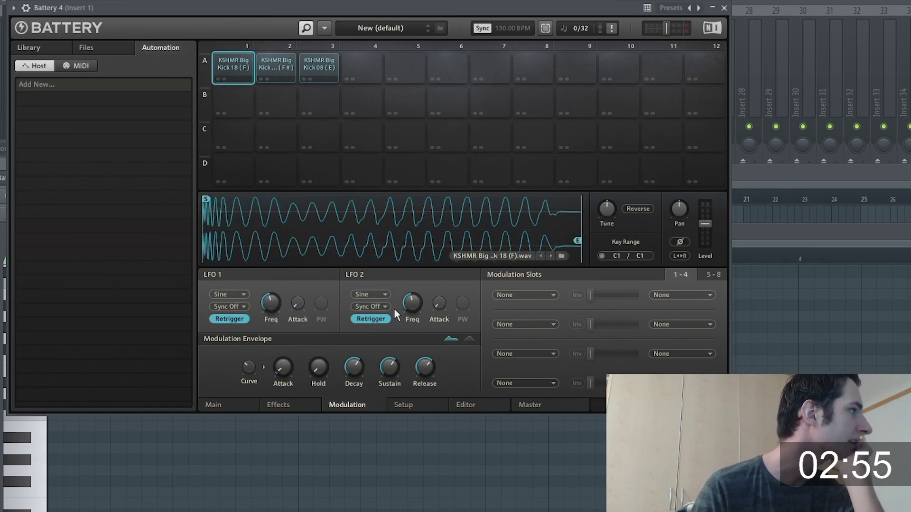
{"action": "left_click", "coordinate": [410, 409]}
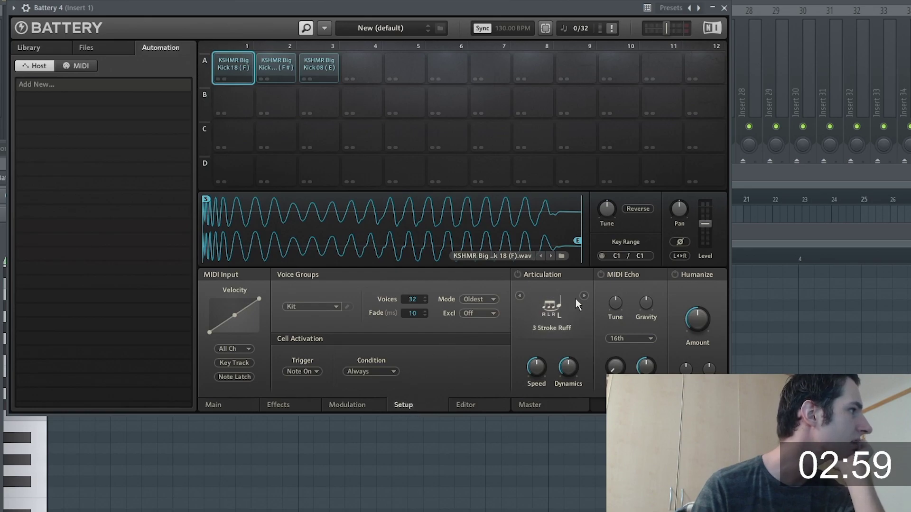
{"action": "left_click", "coordinate": [480, 406]}
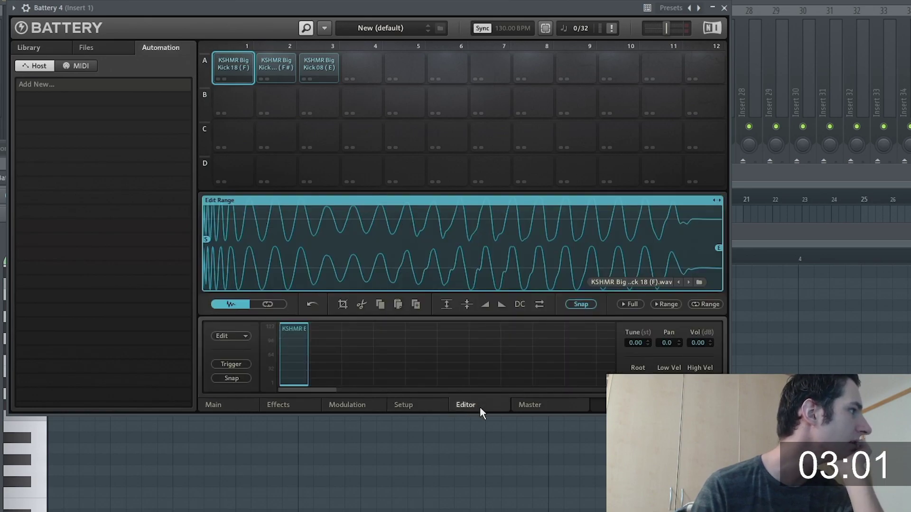
{"action": "left_click", "coordinate": [537, 408]}
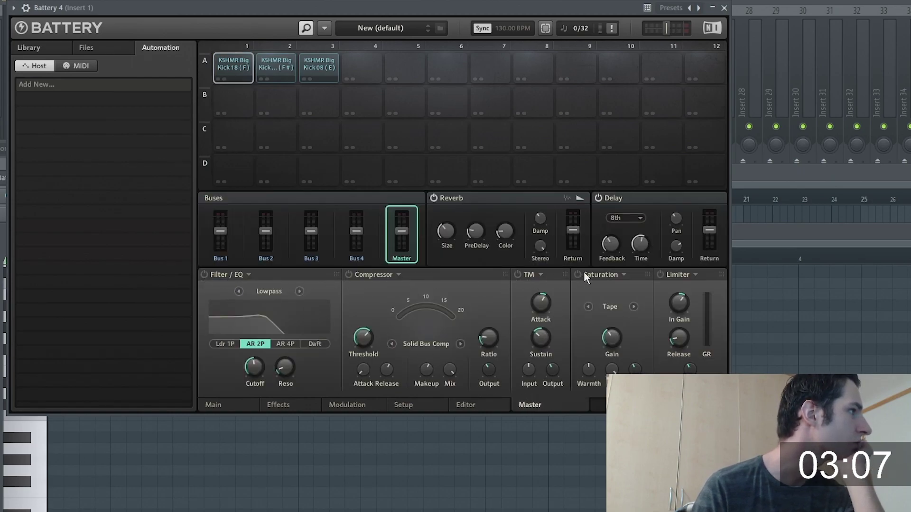
{"action": "left_click", "coordinate": [227, 398]}
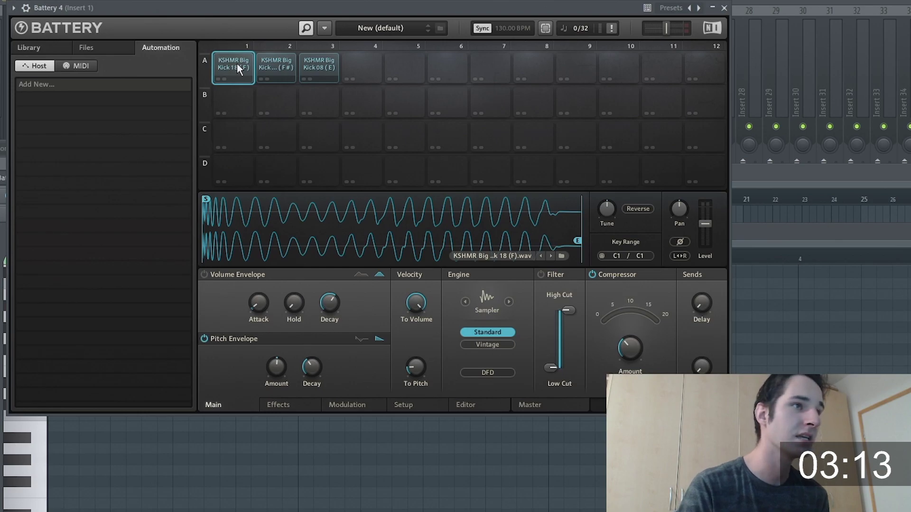
- Replace the piano roll with the Playlist and reposition the Battery window so the first playlist bars are uncovered
{"action": "left_click_drag", "start_coordinate": [275, 14], "coordinate": [459, 66]}
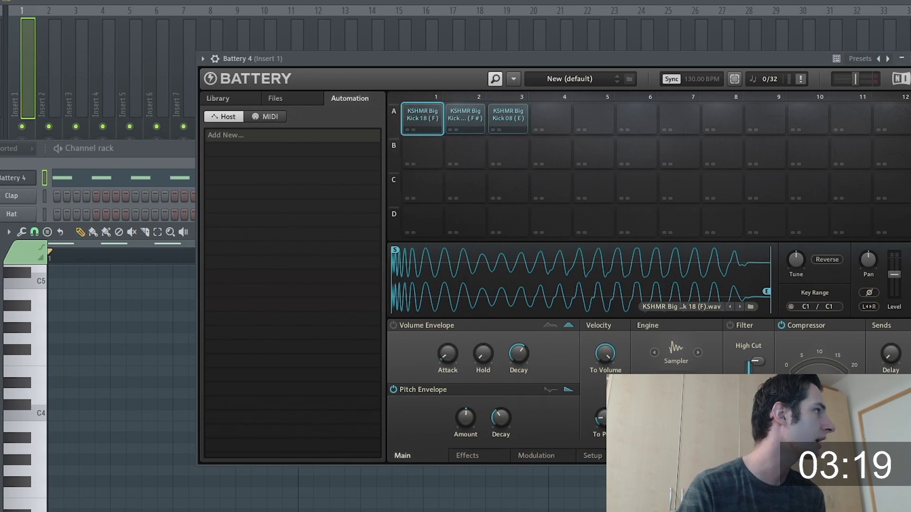
{"action": "key", "text": "F7"}
{"action": "key", "text": "F5"}
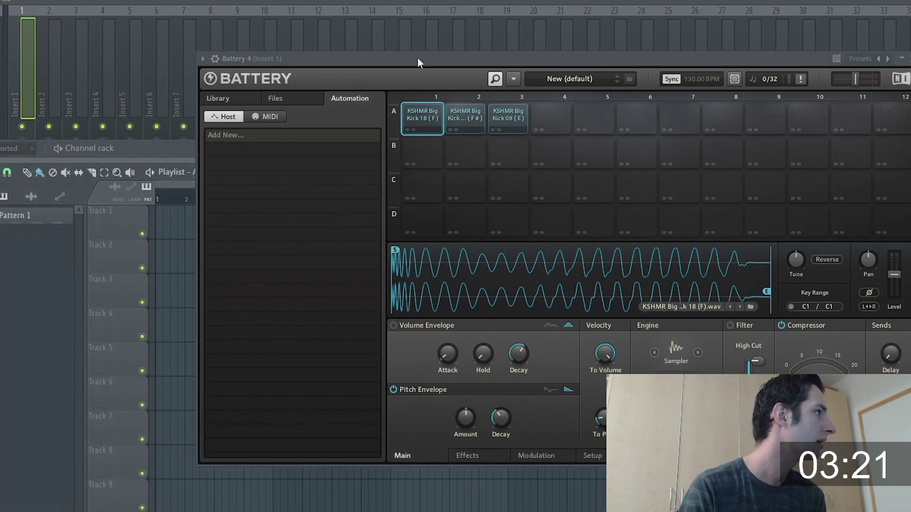
{"action": "left_click_drag", "start_coordinate": [417, 57], "coordinate": [445, 35]}
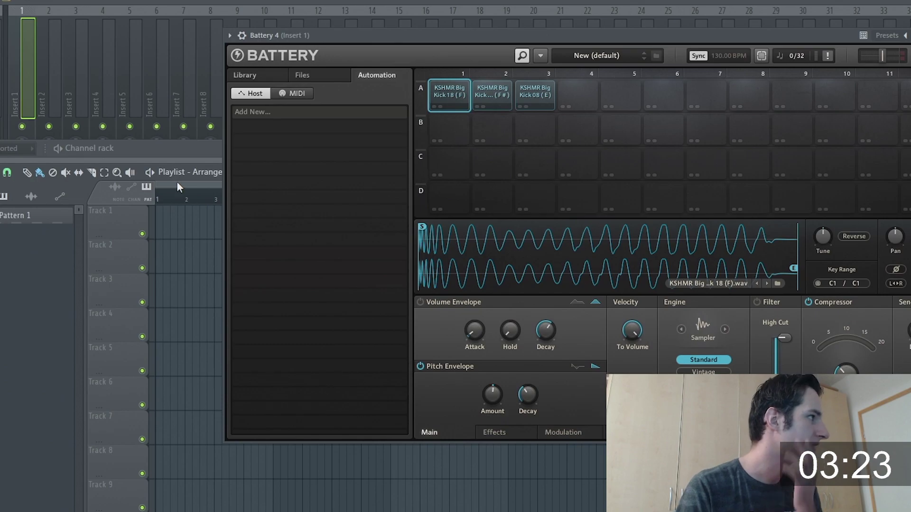
- Enable host automation (ID: 0) for the Pitch Envelope amount of cell A1
{"action": "mouse_move", "coordinate": [484, 397]}
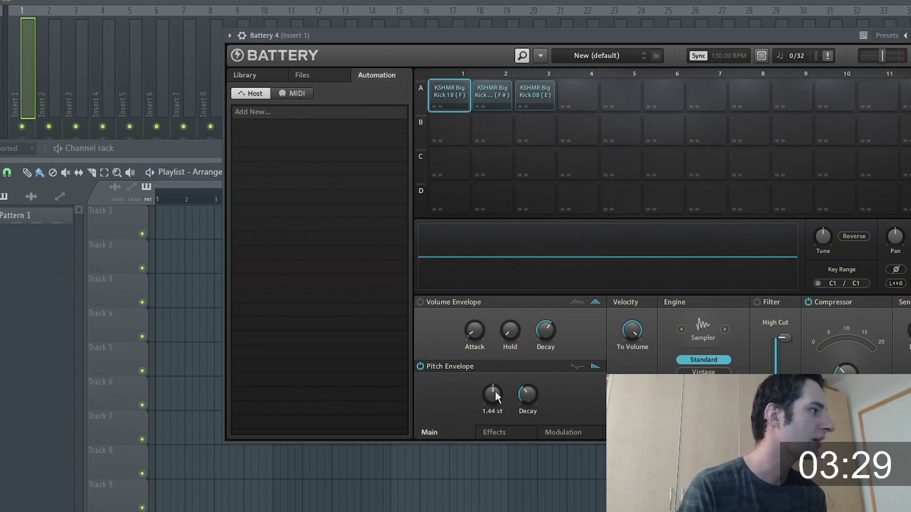
{"action": "right_click", "coordinate": [495, 394]}
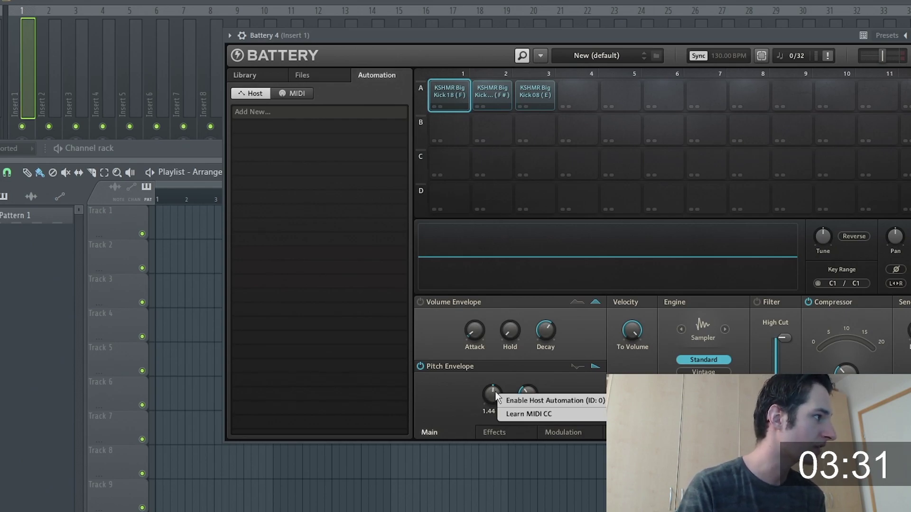
{"action": "left_click", "coordinate": [517, 401]}
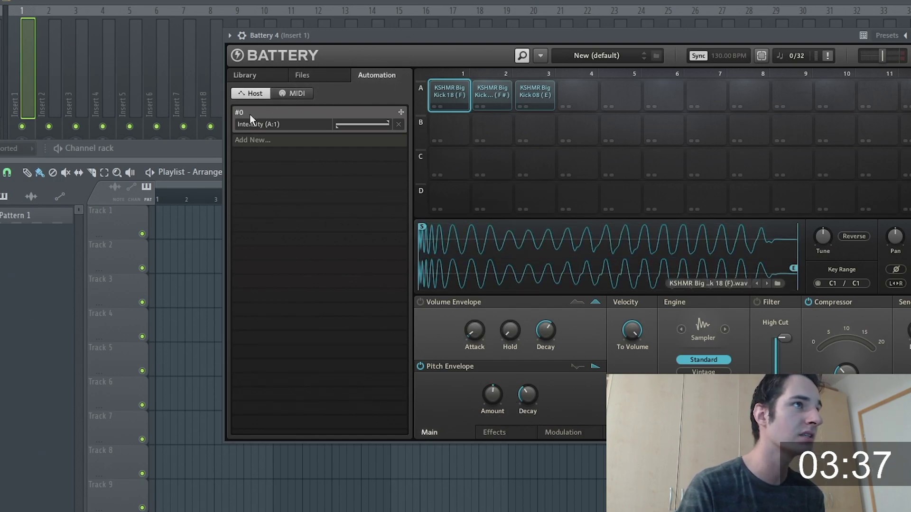
- Adjust the Pitch Envelope amount slightly and create an automation clip for this last tweaked Battery 4 parameter
{"action": "left_click_drag", "start_coordinate": [492, 394], "coordinate": [492, 408]}
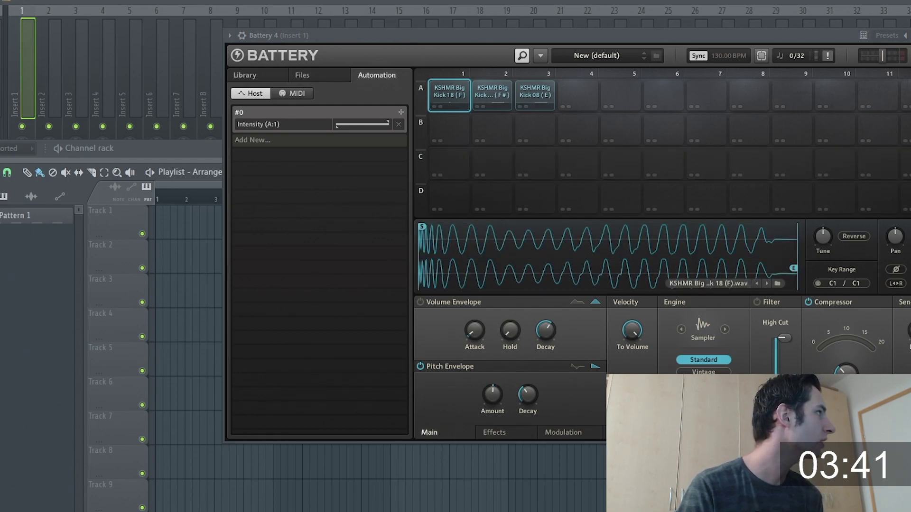
{"action": "left_click", "coordinate": [9, 1]}
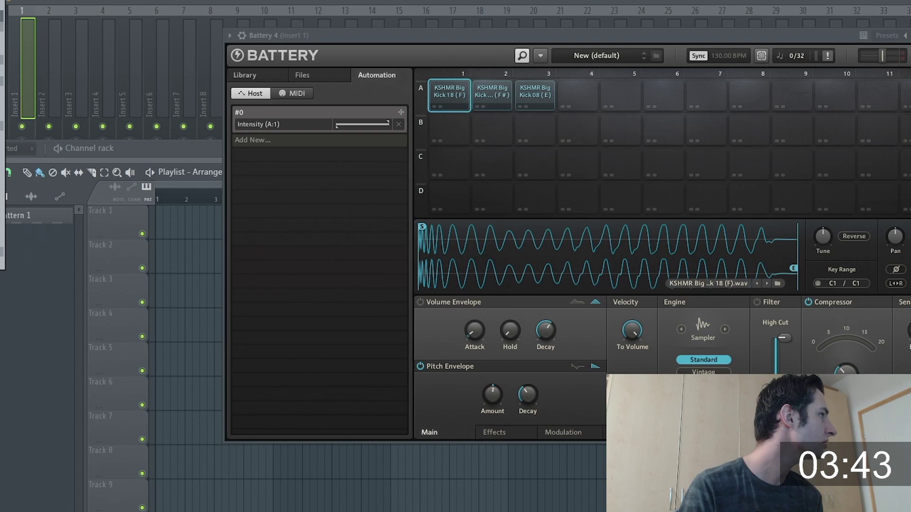
{"action": "mouse_move", "coordinate": [19, 94]}
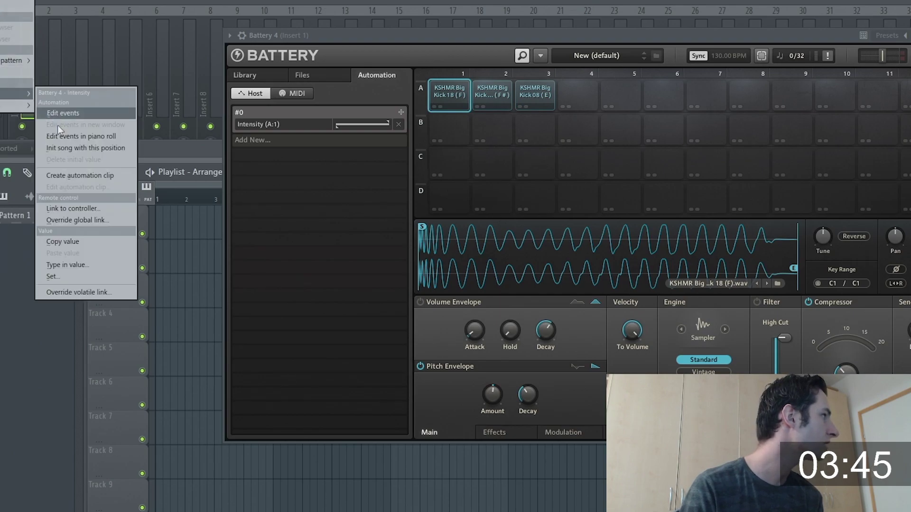
{"action": "left_click", "coordinate": [72, 175]}
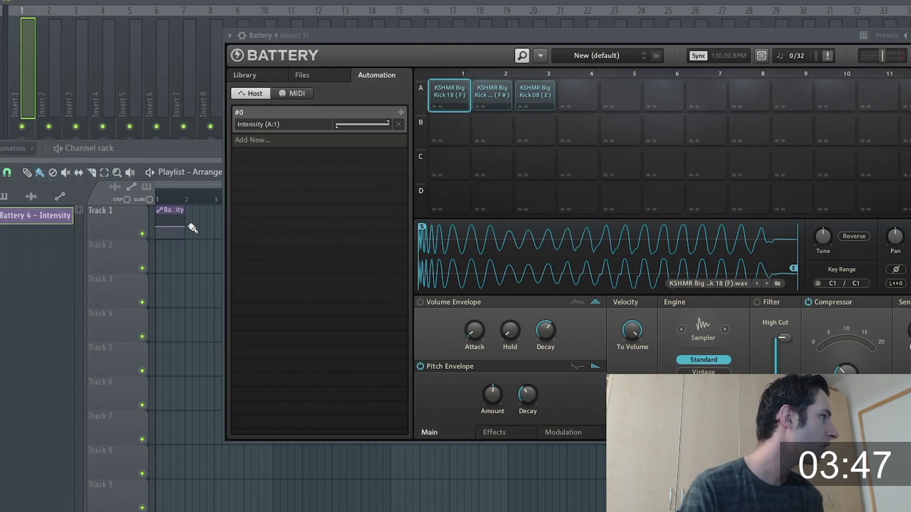
- Raise the end point of the Battery 4 - Intensity automation clip on Track 1 and play the song to test it
{"action": "left_click_drag", "start_coordinate": [188, 228], "coordinate": [188, 215]}
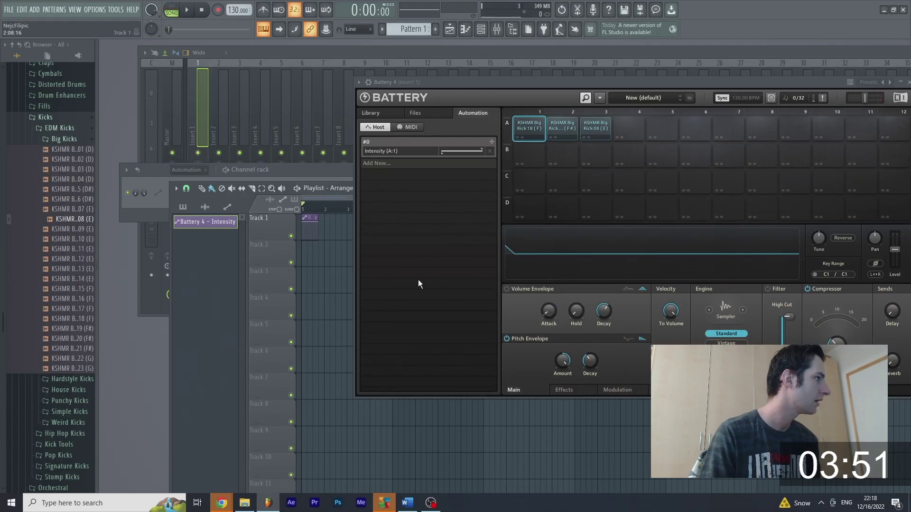
{"action": "key", "text": "space"}
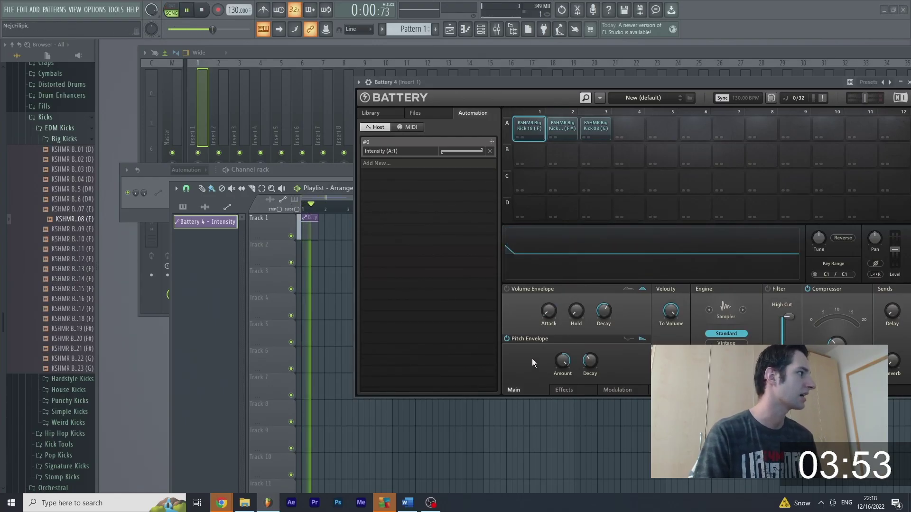
{"action": "key", "text": "space"}
- Audition the kick in cell A1 several times and move the Battery window so its full width fits on screen
{"action": "left_click", "coordinate": [522, 132]}
{"action": "left_click", "coordinate": [521, 132]}
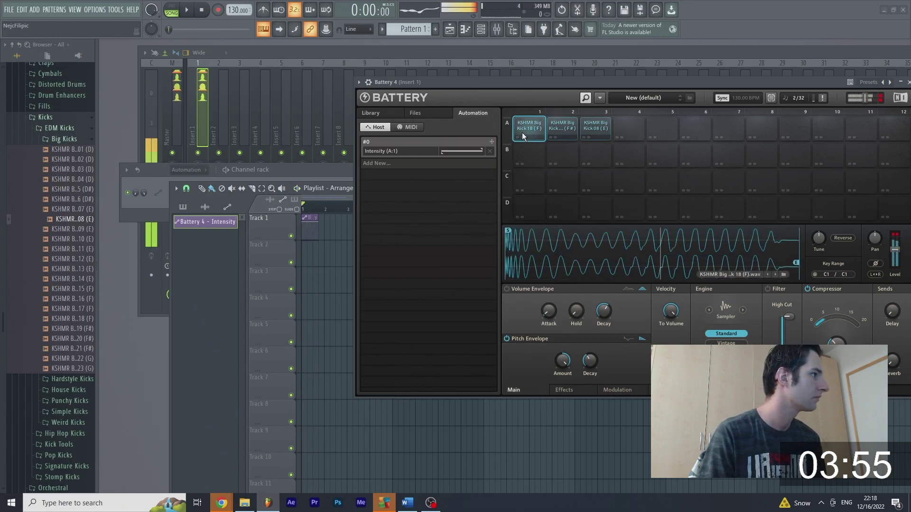
{"action": "left_click", "coordinate": [522, 132]}
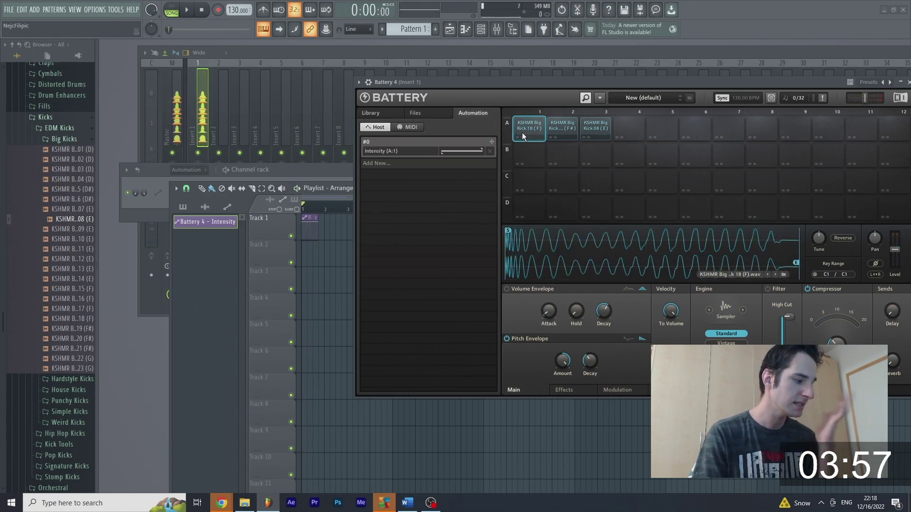
{"action": "left_click_drag", "start_coordinate": [545, 83], "coordinate": [422, 117]}
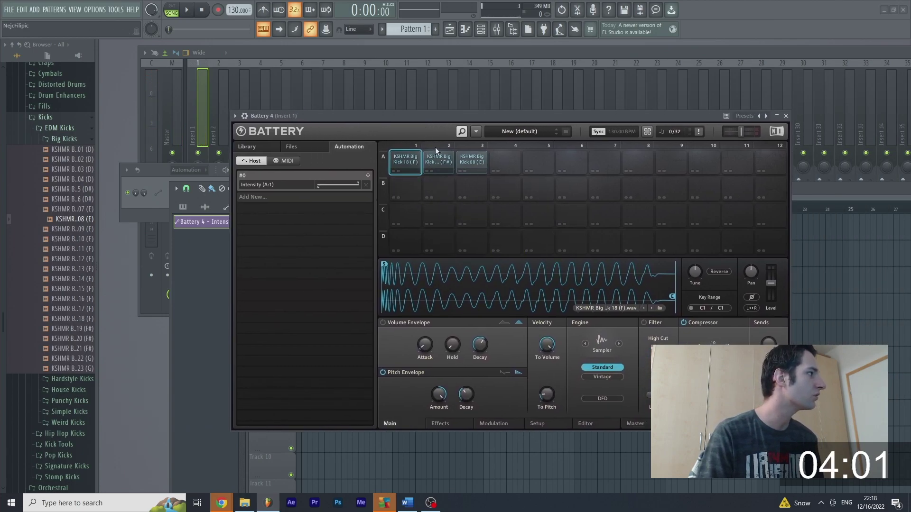